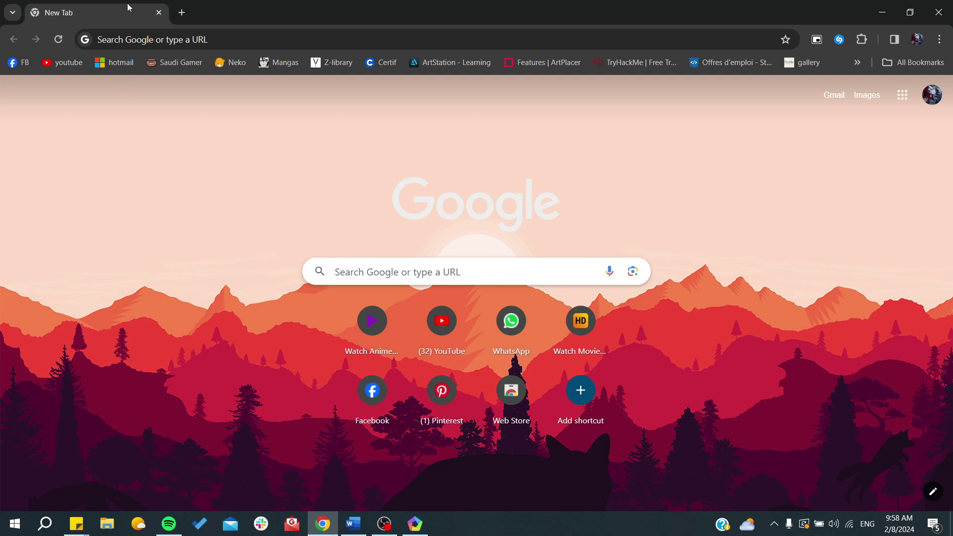
Search Google for roblox and open the official Roblox website from the results.
{"action": "left_click", "coordinate": [122, 36]}
{"action": "type", "text": "robl"}
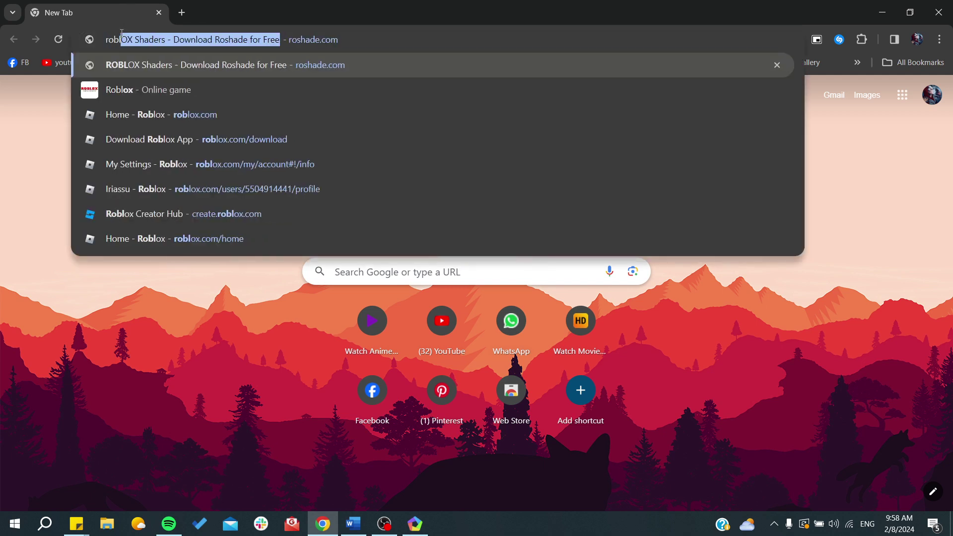
{"action": "type", "text": "ox"}
{"action": "key", "text": "Return"}
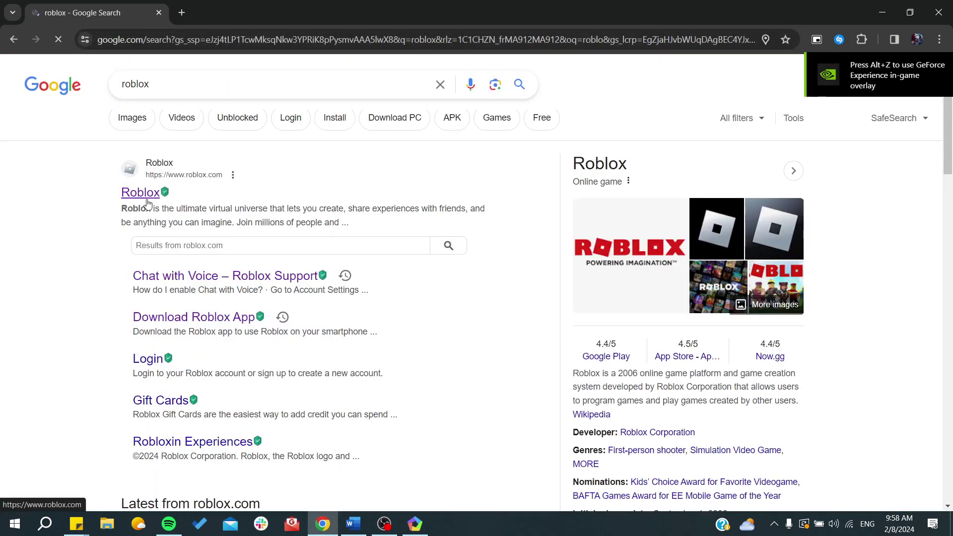
{"action": "left_click", "coordinate": [145, 196]}
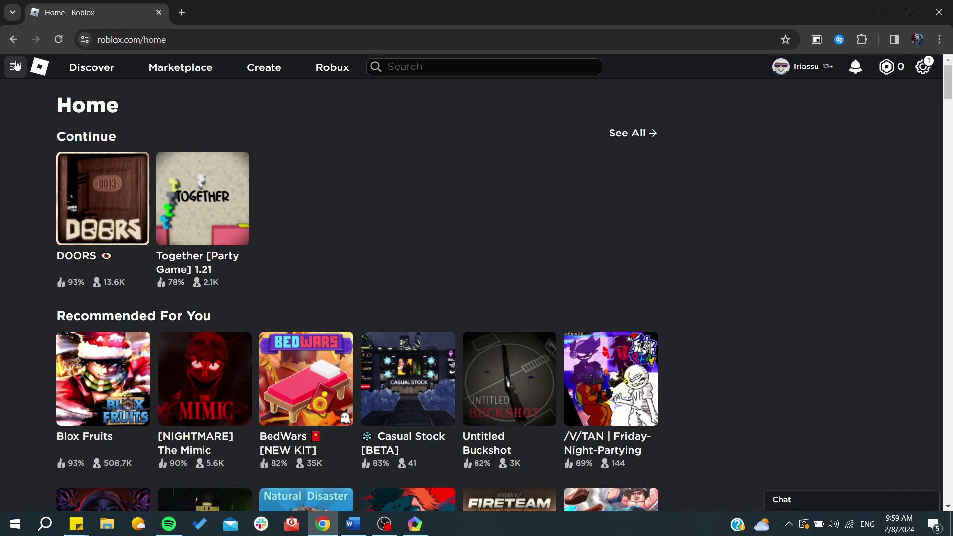
Go to the Creations page of the Creator Hub and launch Roblox Studio from there.
{"action": "left_click", "coordinate": [15, 69]}
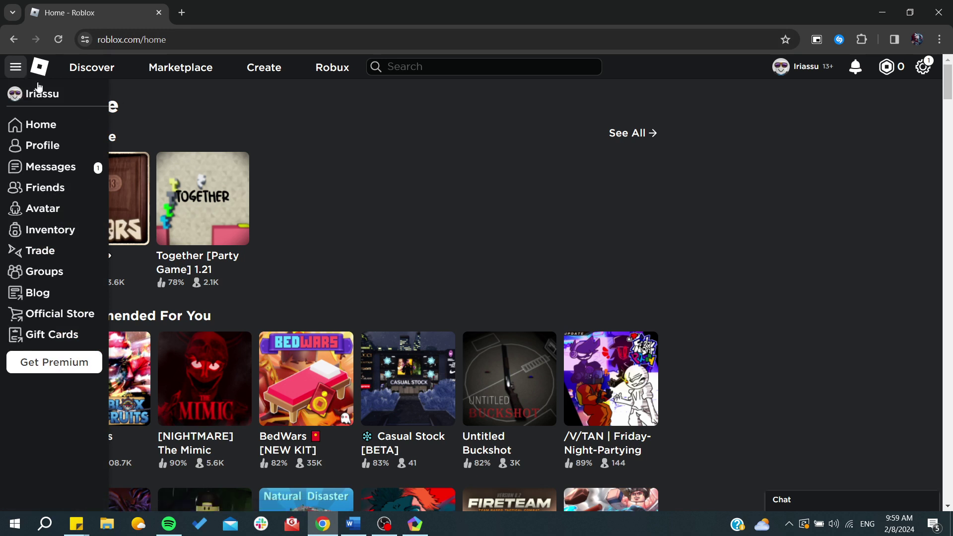
{"action": "left_click", "coordinate": [264, 75]}
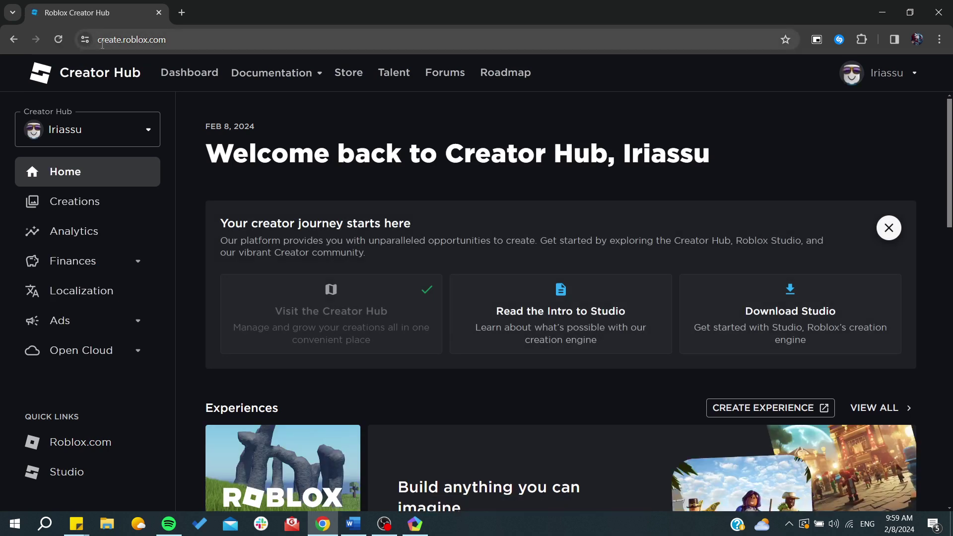
{"action": "left_click", "coordinate": [19, 199]}
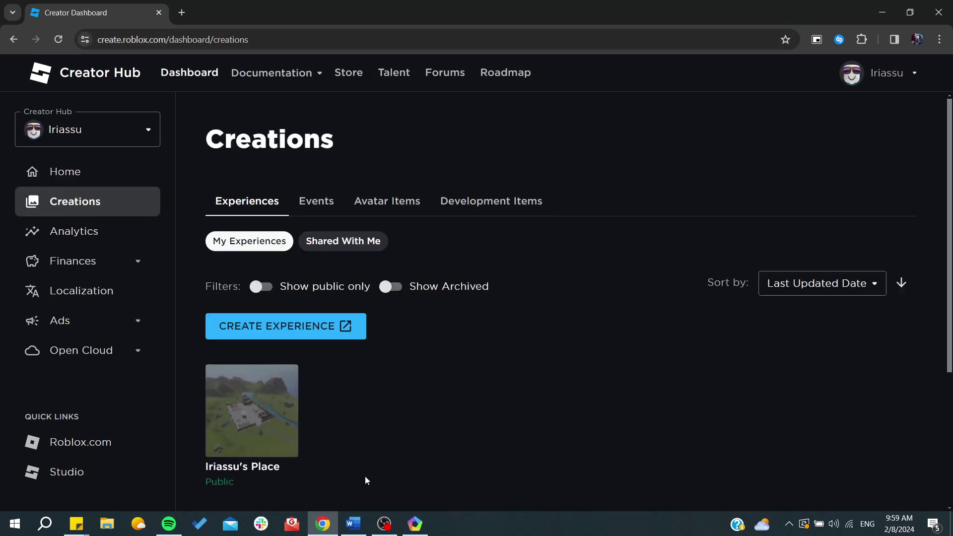
{"action": "scroll", "coordinate": [365, 480], "scroll_direction": "down", "scroll_amount": 1}
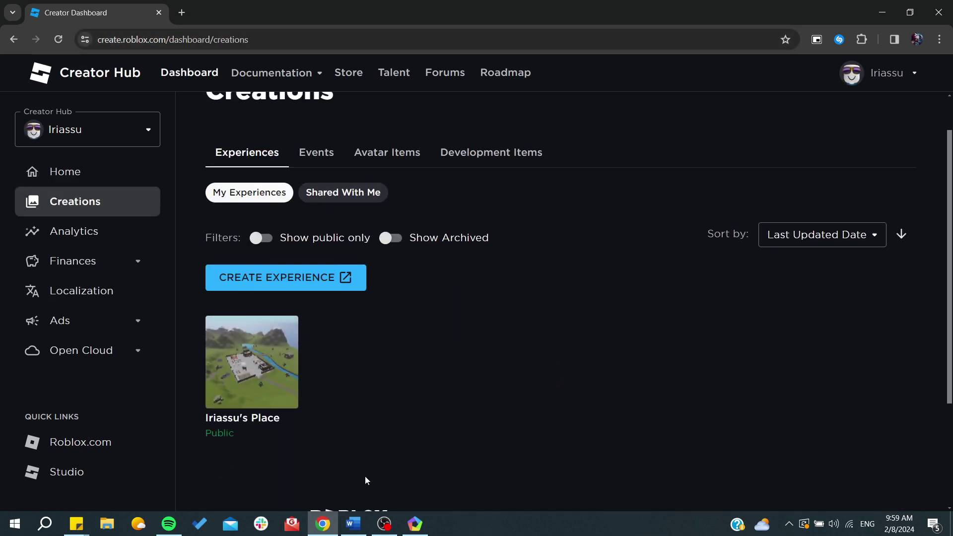
{"action": "left_click", "coordinate": [62, 478]}
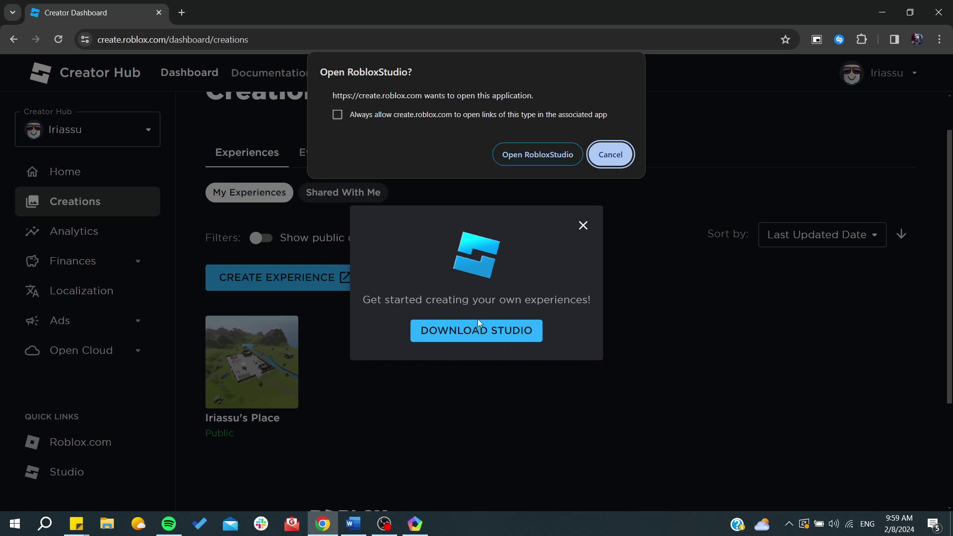
{"action": "left_click", "coordinate": [531, 155]}
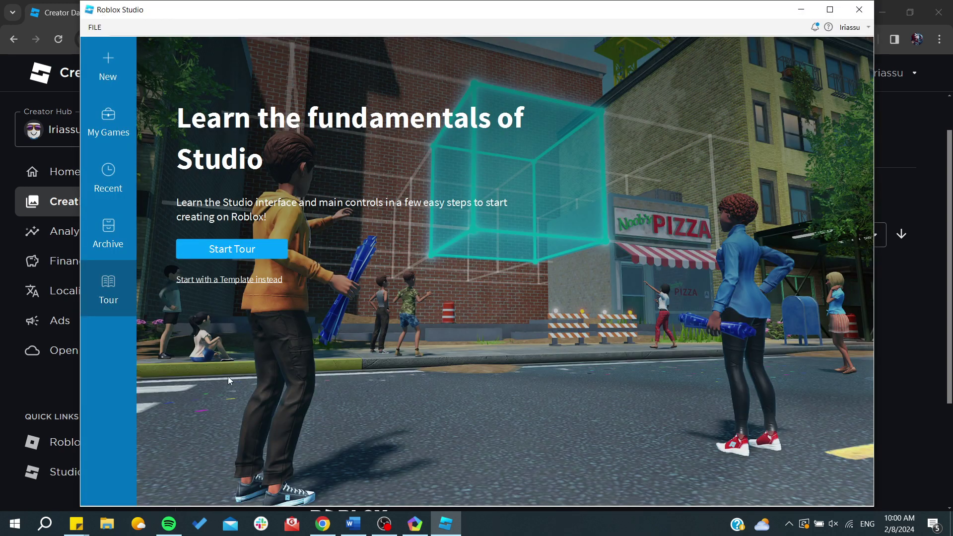
Browse the existing games and the new-place templates, and create a new place from the Flat Terrain template.
{"action": "left_click", "coordinate": [106, 122]}
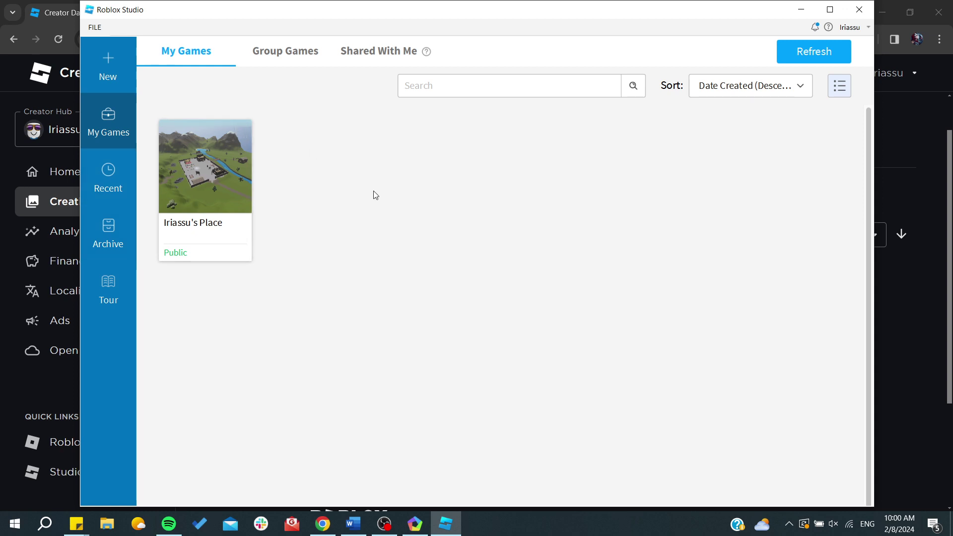
{"action": "left_click", "coordinate": [107, 67]}
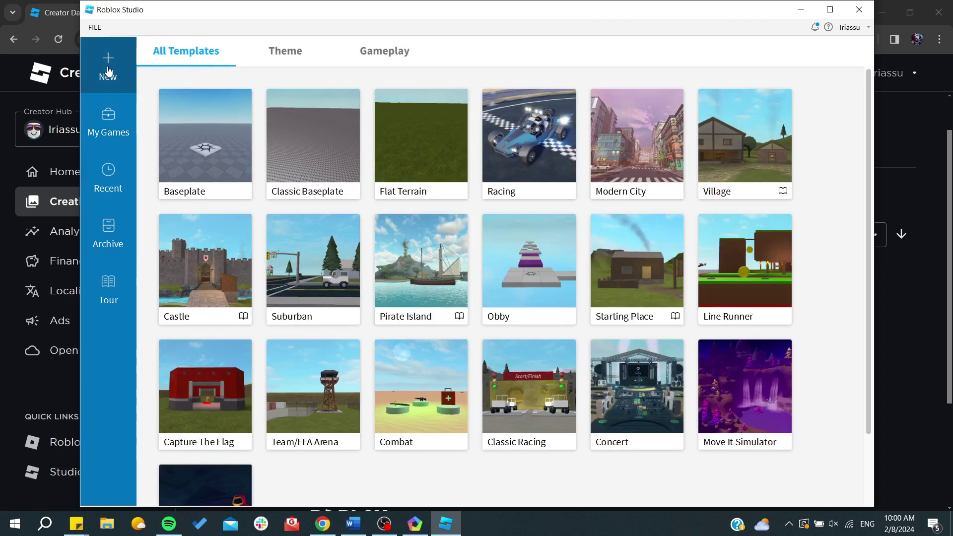
{"action": "scroll", "coordinate": [429, 373], "scroll_direction": "down", "scroll_amount": 2}
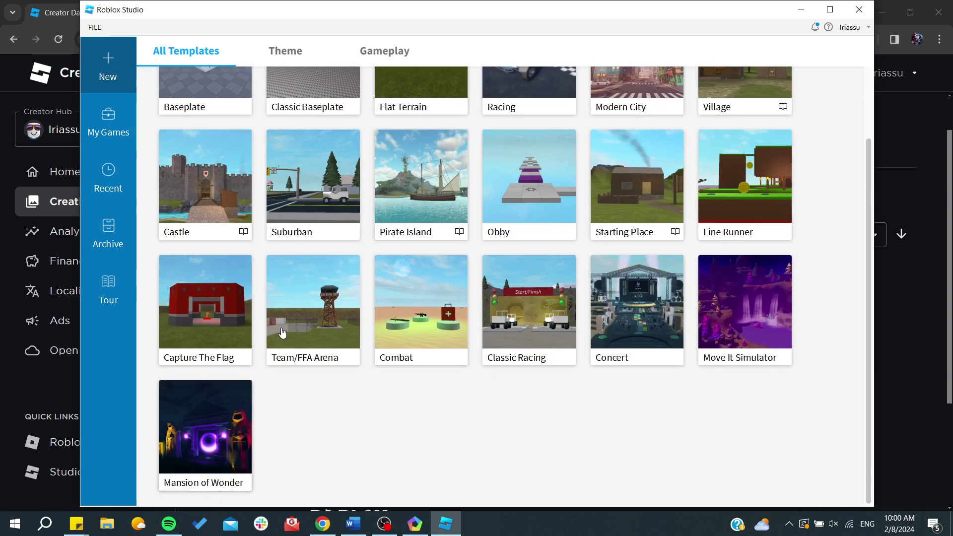
{"action": "scroll", "coordinate": [429, 373], "scroll_direction": "up", "scroll_amount": 2}
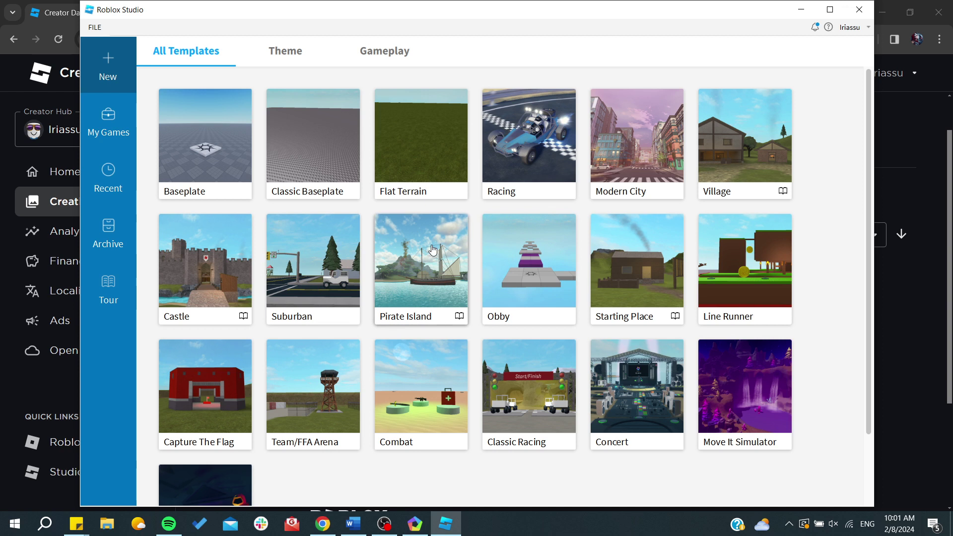
{"action": "left_click", "coordinate": [393, 146]}
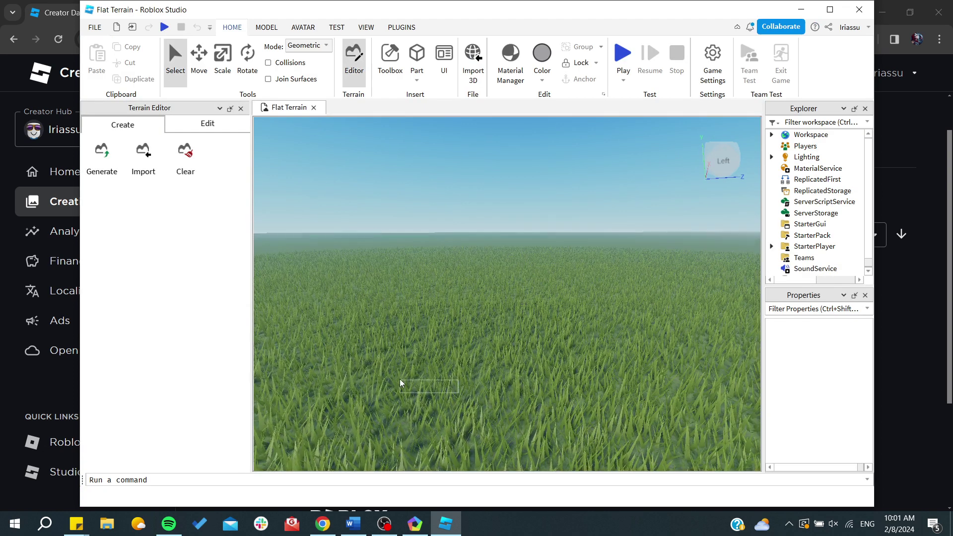
Open the Toolbox and insert two block parts onto the grass terrain.
{"action": "middle_click_drag", "start_coordinate": [472, 398], "coordinate": [464, 433]}
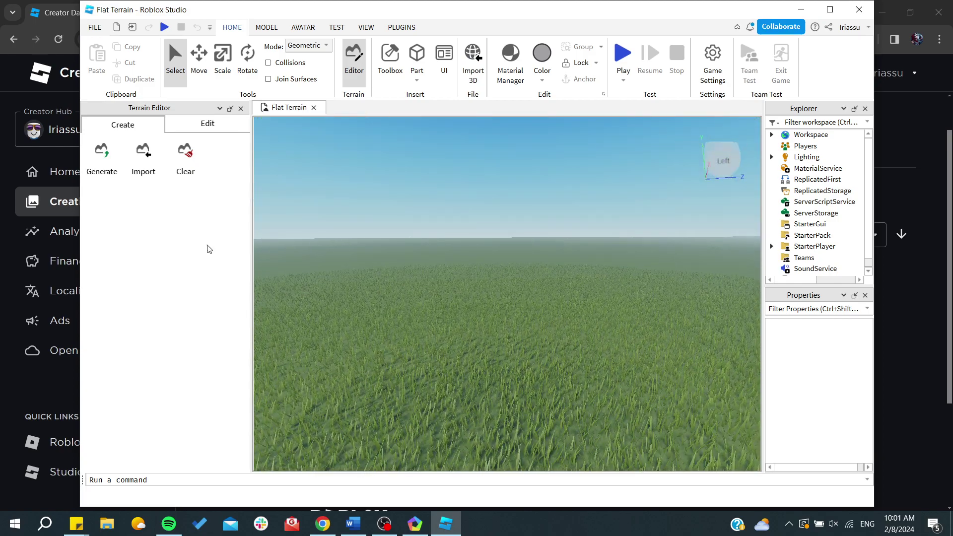
{"action": "left_click", "coordinate": [401, 75]}
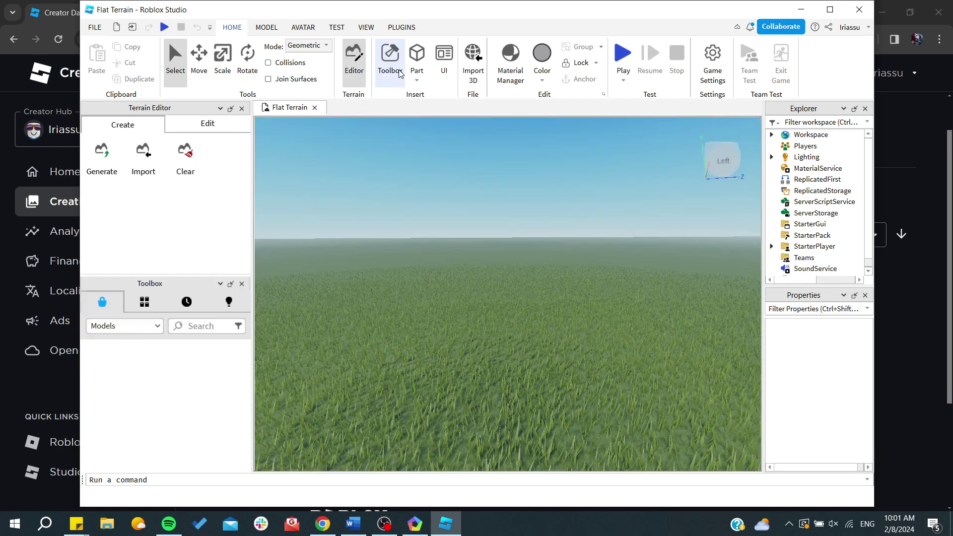
{"action": "left_click", "coordinate": [415, 55]}
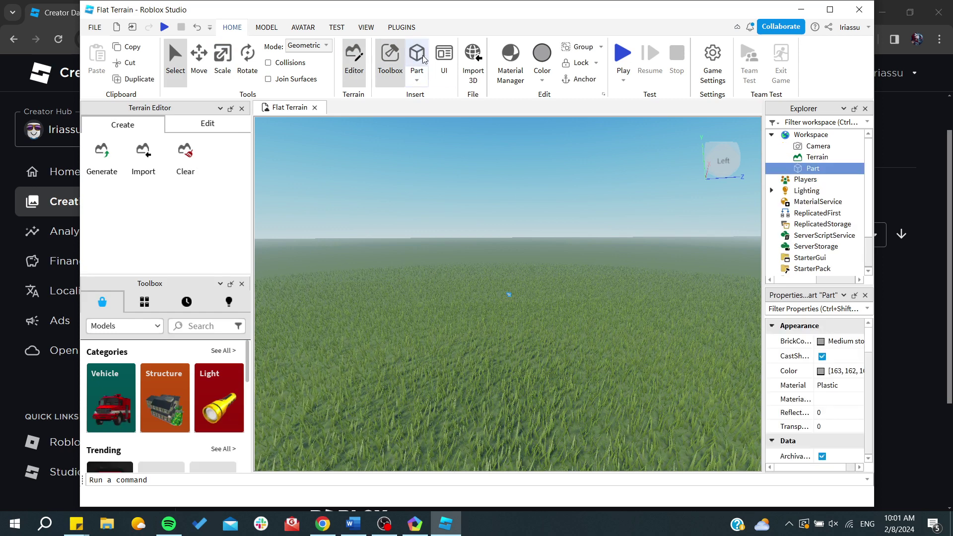
{"action": "left_click", "coordinate": [419, 79]}
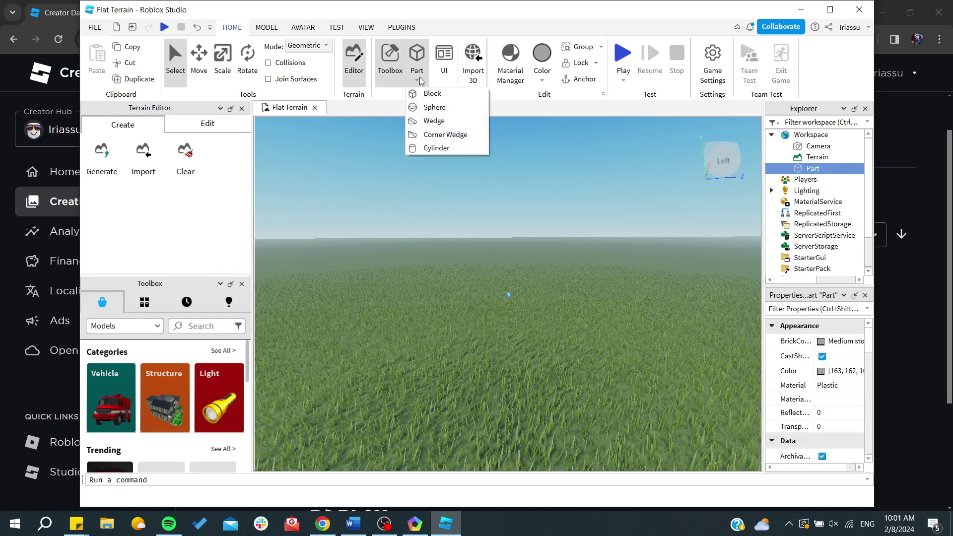
{"action": "left_click", "coordinate": [434, 107]}
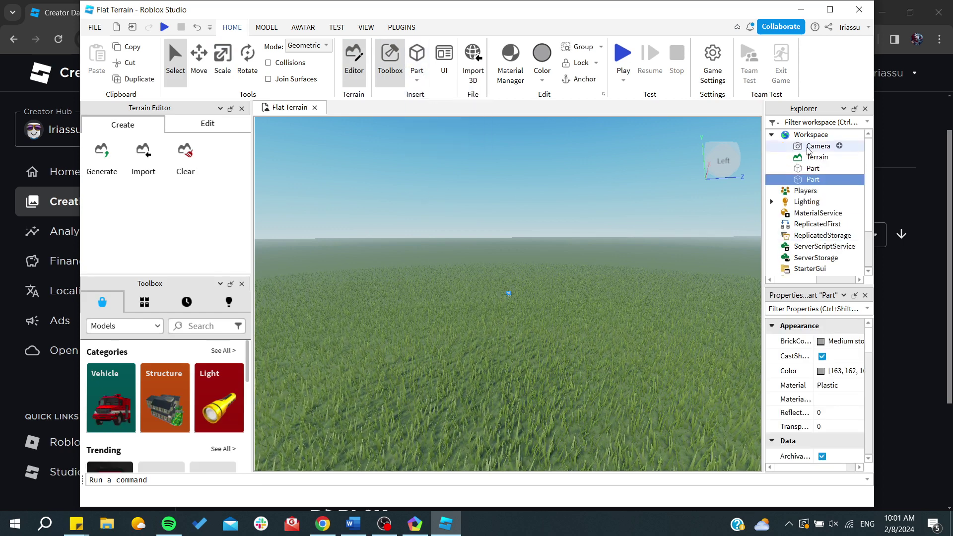
Set the BrickColor of the second part to Teal.
{"action": "double_click", "coordinate": [812, 179]}
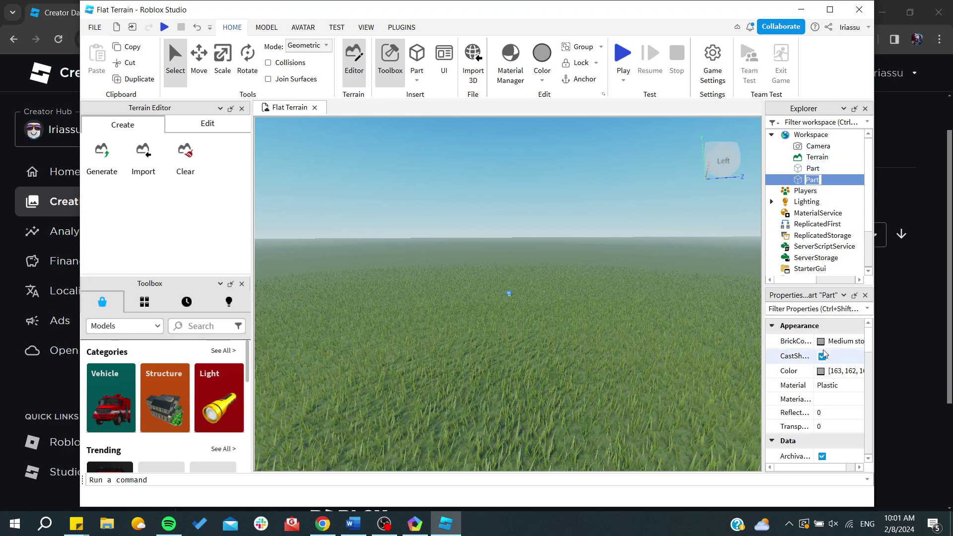
{"action": "left_click", "coordinate": [825, 341]}
{"action": "left_click", "coordinate": [819, 325]}
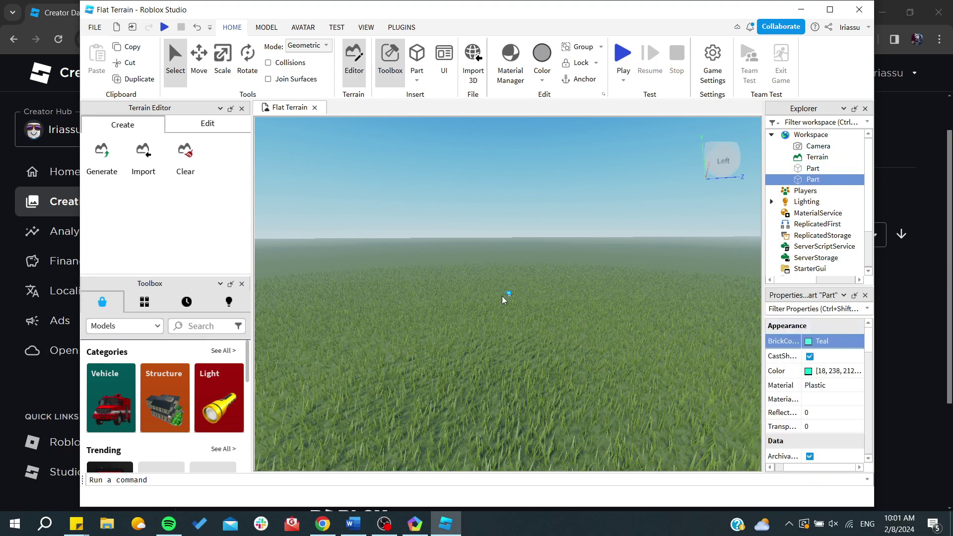
Find the teal part in the viewport, reselect it and examine its properties down to Attributes.
{"action": "scroll", "coordinate": [502, 299], "scroll_direction": "up", "scroll_amount": 5}
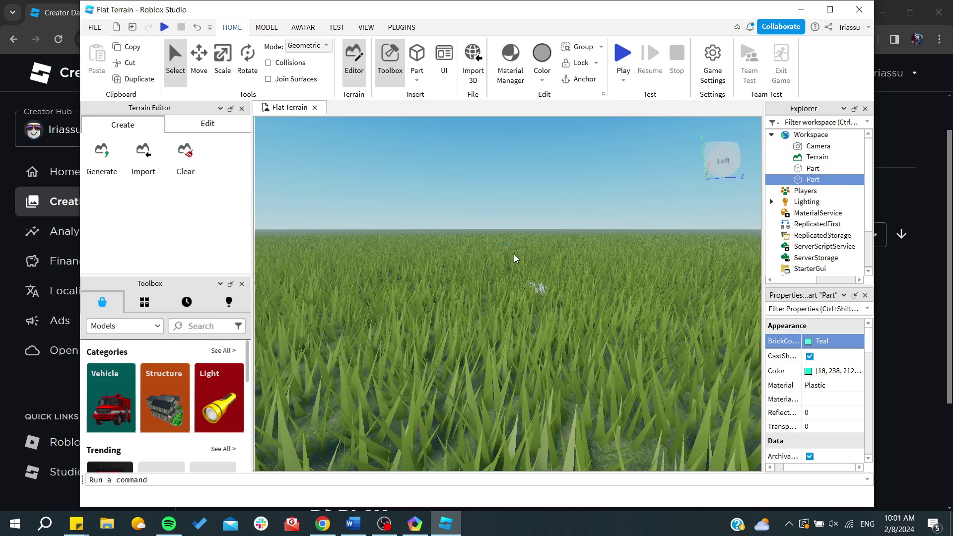
{"action": "scroll", "coordinate": [514, 258], "scroll_direction": "up", "scroll_amount": 3}
{"action": "scroll", "coordinate": [514, 258], "scroll_direction": "down", "scroll_amount": 3}
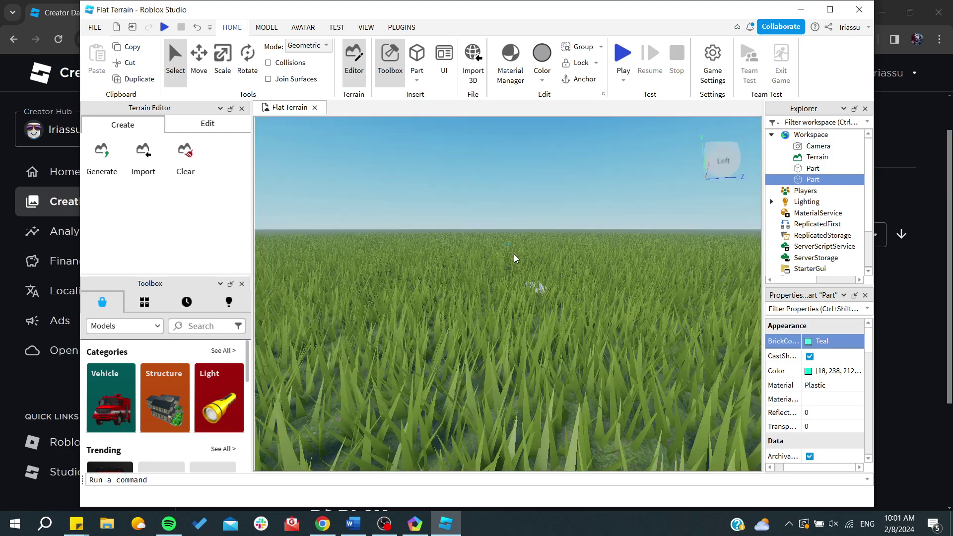
{"action": "left_click", "coordinate": [508, 251]}
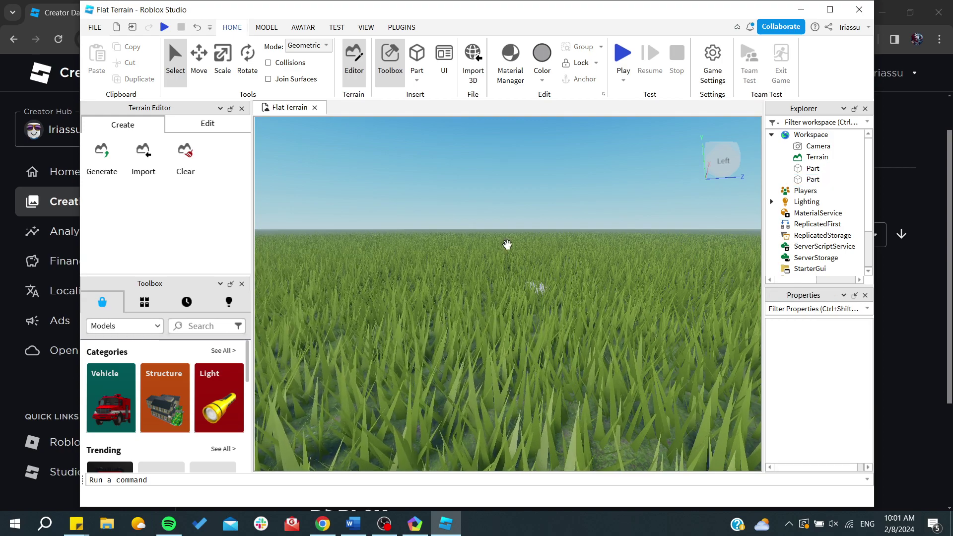
{"action": "left_click", "coordinate": [508, 245]}
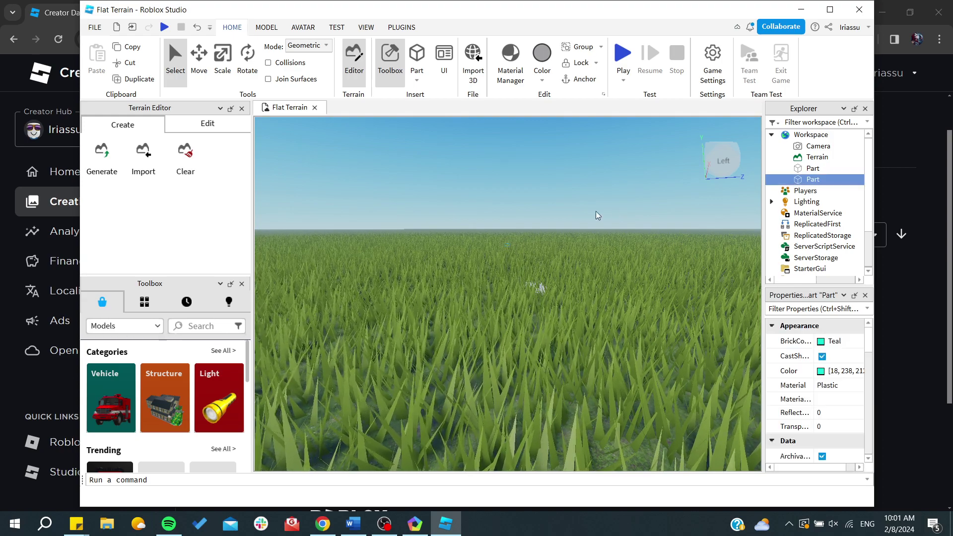
{"action": "scroll", "coordinate": [770, 360], "scroll_direction": "down", "scroll_amount": 10}
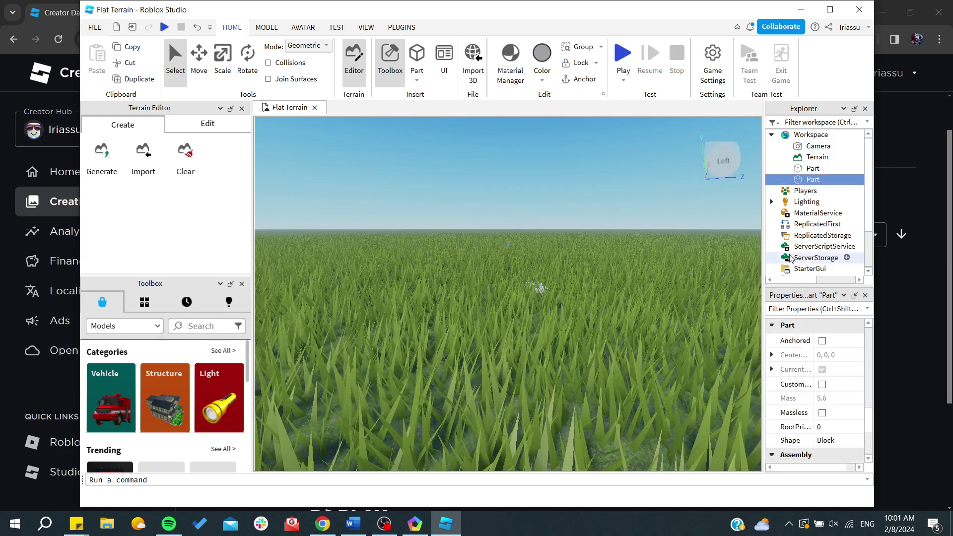
{"action": "scroll", "coordinate": [818, 397], "scroll_direction": "down", "scroll_amount": 4}
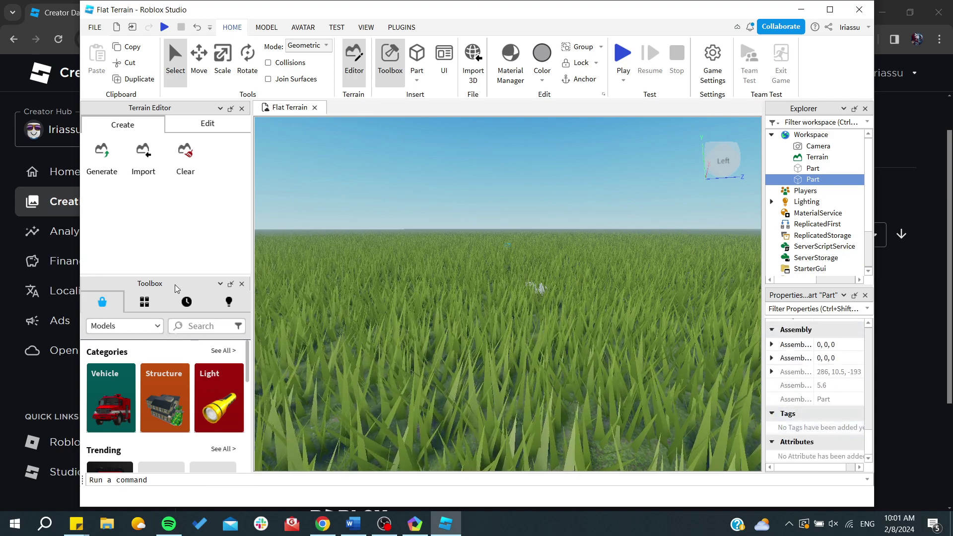
Insert the High by the Beach House model from the Toolbox's Structure category into the terrain.
{"action": "scroll", "coordinate": [127, 468], "scroll_direction": "down", "scroll_amount": 2}
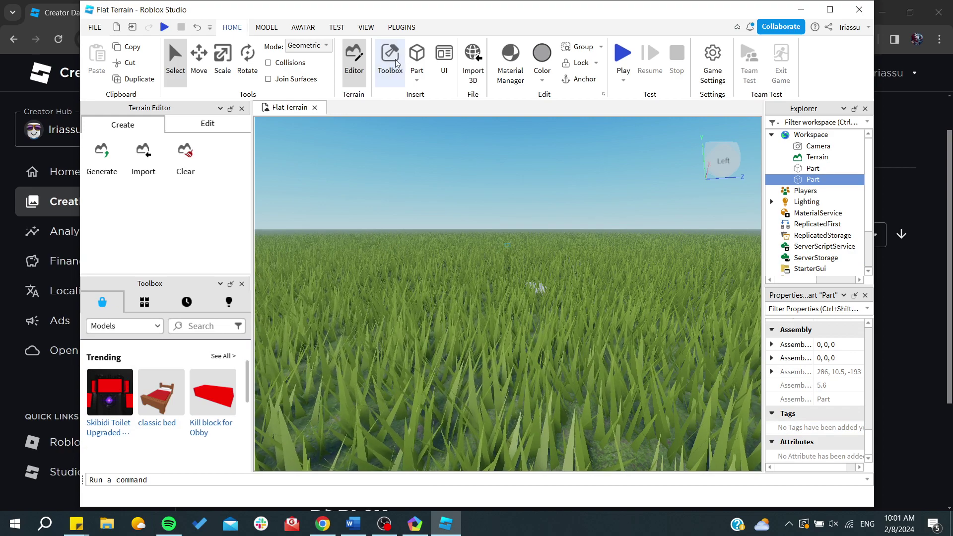
{"action": "scroll", "coordinate": [209, 397], "scroll_direction": "up", "scroll_amount": 2}
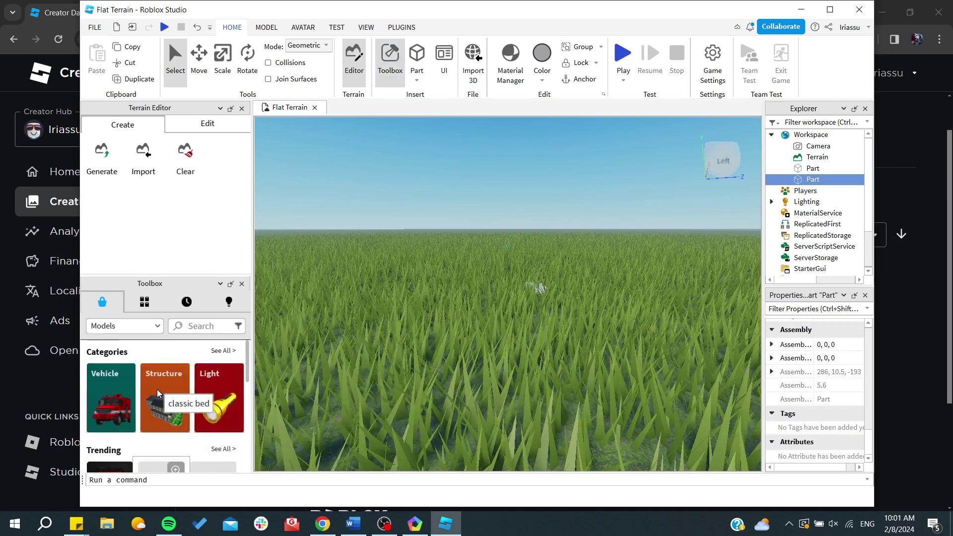
{"action": "scroll", "coordinate": [208, 391], "scroll_direction": "down", "scroll_amount": 3}
{"action": "scroll", "coordinate": [198, 396], "scroll_direction": "up", "scroll_amount": 3}
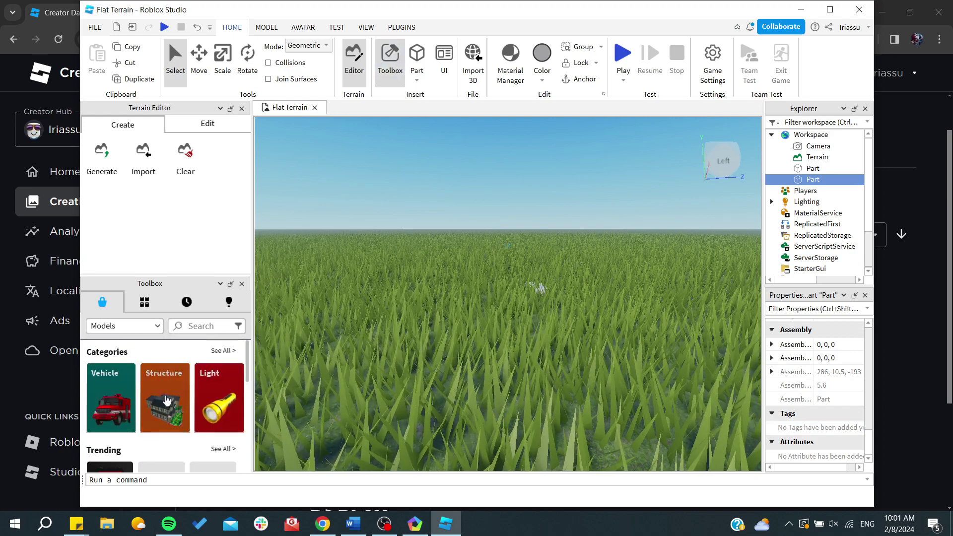
{"action": "left_click", "coordinate": [167, 401]}
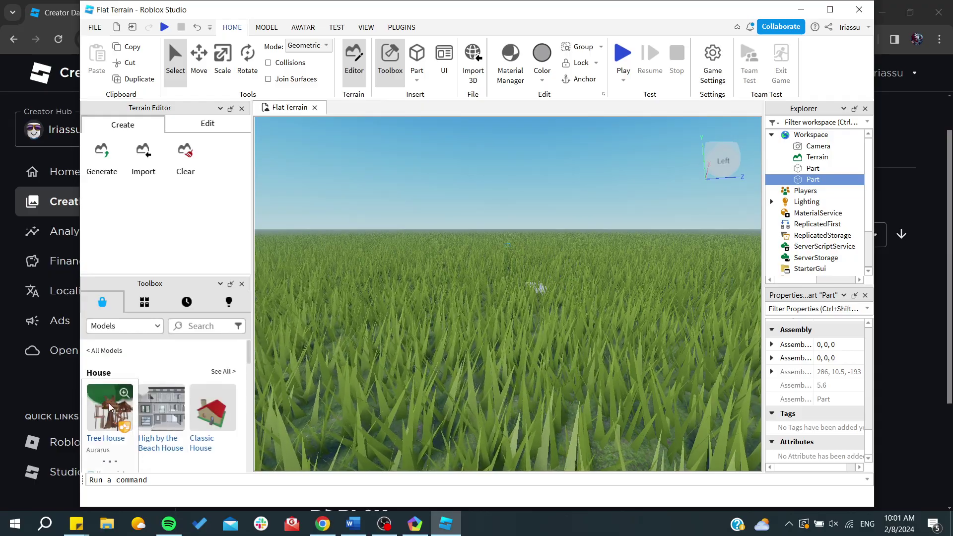
{"action": "left_click_drag", "start_coordinate": [111, 407], "coordinate": [474, 272]}
Activate the Rotate tool, deselect the house model, and view the house from above along with further Toolbox structures.
{"action": "scroll", "coordinate": [473, 272], "scroll_direction": "up", "scroll_amount": 2}
{"action": "scroll", "coordinate": [474, 272], "scroll_direction": "down", "scroll_amount": 4}
{"action": "scroll", "coordinate": [475, 274], "scroll_direction": "up", "scroll_amount": 8}
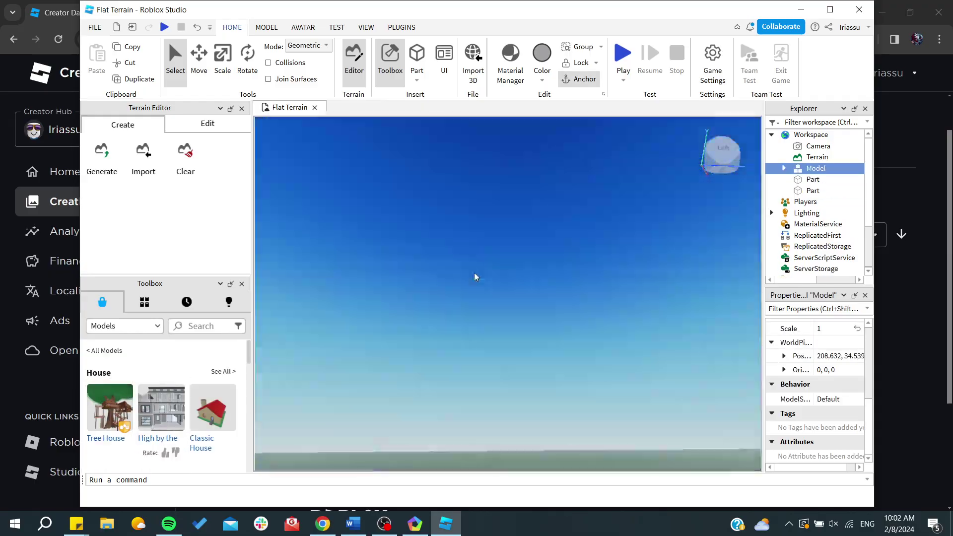
{"action": "middle_click_drag", "start_coordinate": [475, 273], "coordinate": [368, 341]}
{"action": "scroll", "coordinate": [405, 160], "scroll_direction": "down", "scroll_amount": 3}
{"action": "scroll", "coordinate": [401, 288], "scroll_direction": "up", "scroll_amount": 3}
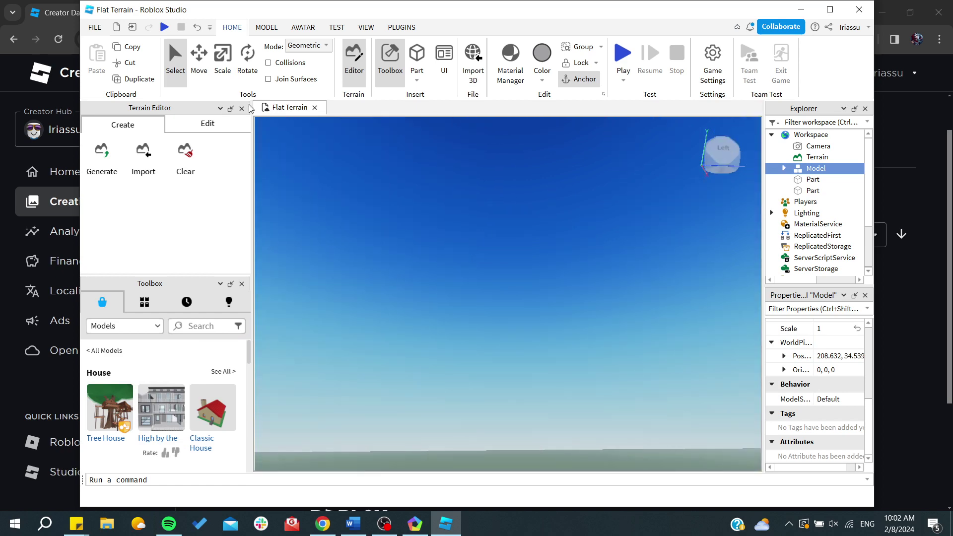
{"action": "key", "text": "ctrl+2"}
{"action": "key", "text": "ctrl+4"}
{"action": "left_click", "coordinate": [438, 369]}
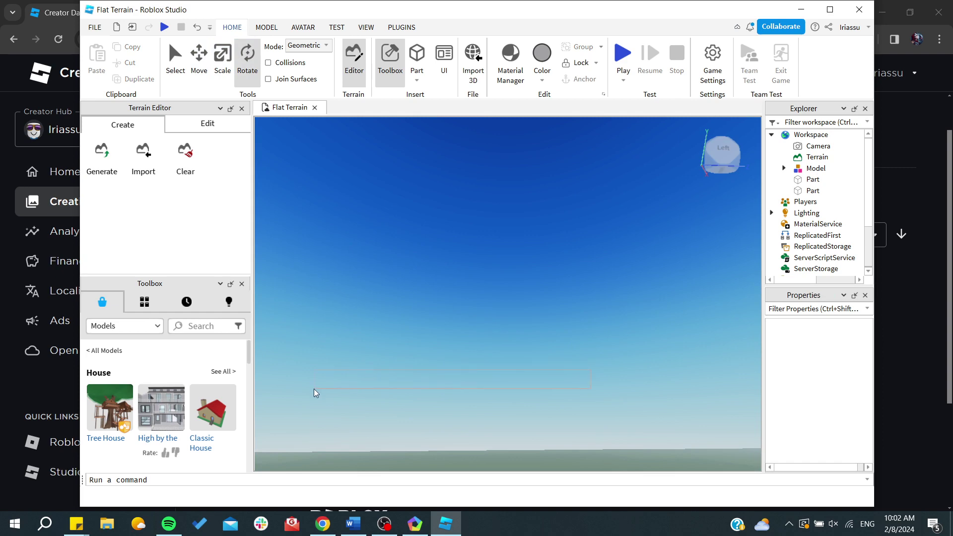
{"action": "right_click_drag", "start_coordinate": [392, 315], "coordinate": [563, 304]}
{"action": "scroll", "coordinate": [98, 459], "scroll_direction": "down", "scroll_amount": 3}
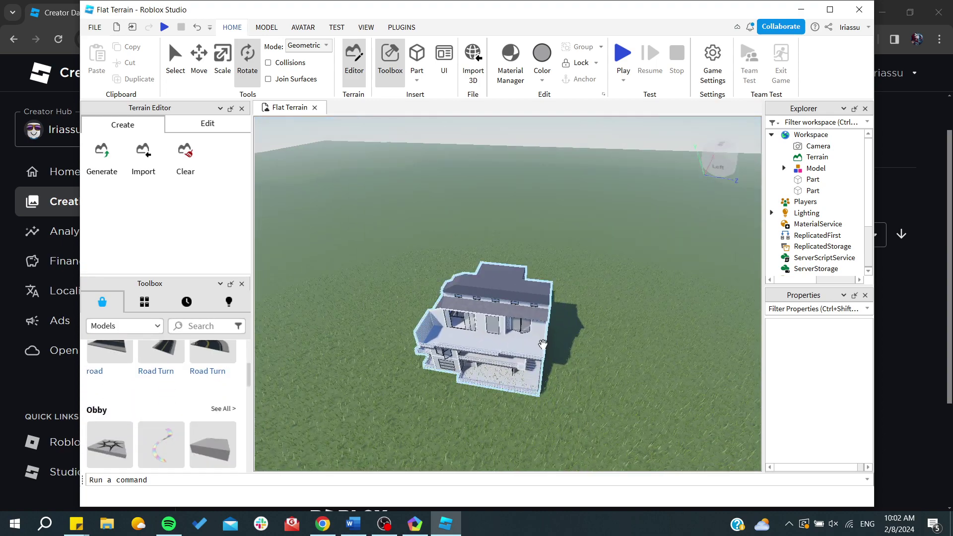
Select the house model and enlarge the workspace to full screen with wider Explorer and Properties areas.
{"action": "left_click", "coordinate": [539, 345]}
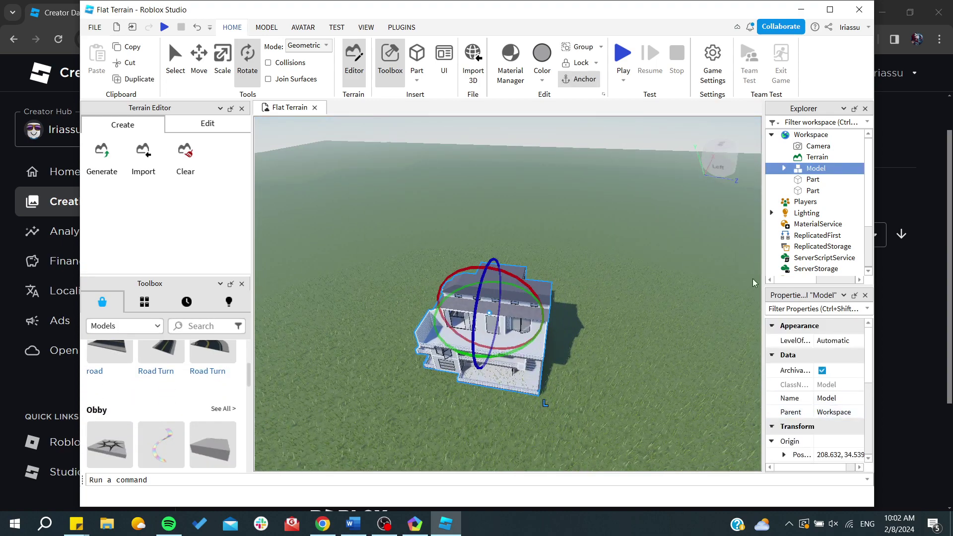
{"action": "left_click", "coordinate": [829, 9]}
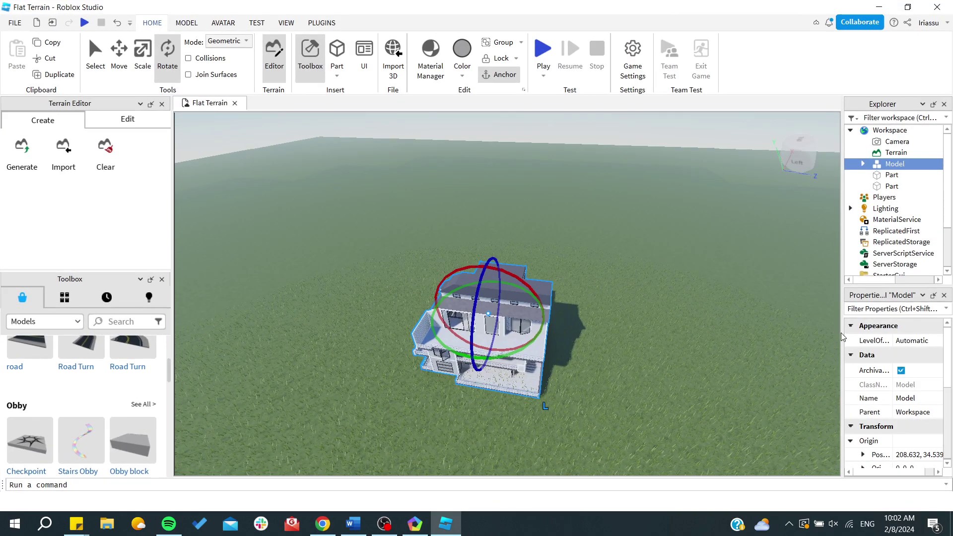
{"action": "left_click_drag", "start_coordinate": [841, 331], "coordinate": [705, 331]}
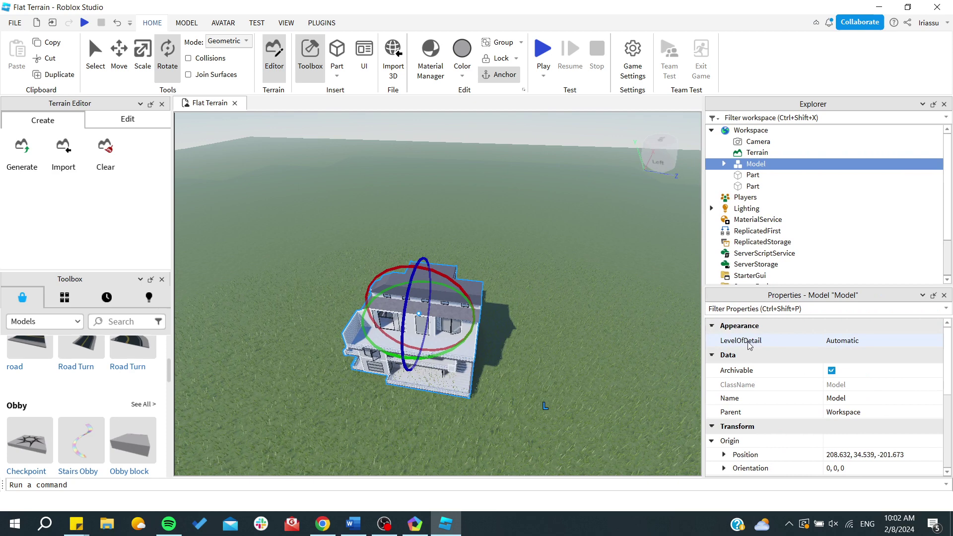
Set the house model's LevelOfDetail property to StreamingMesh.
{"action": "left_click", "coordinate": [865, 341]}
{"action": "left_click", "coordinate": [912, 342]}
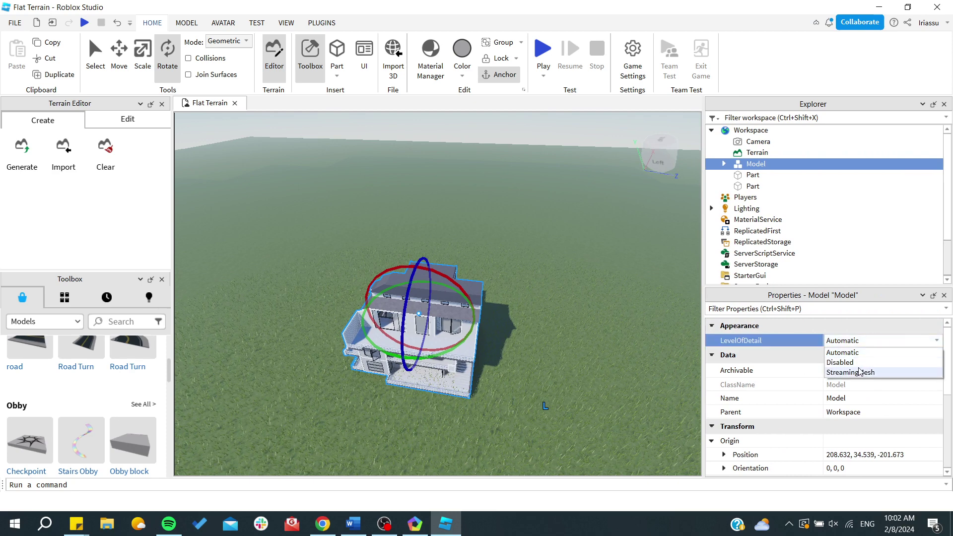
{"action": "left_click", "coordinate": [847, 372]}
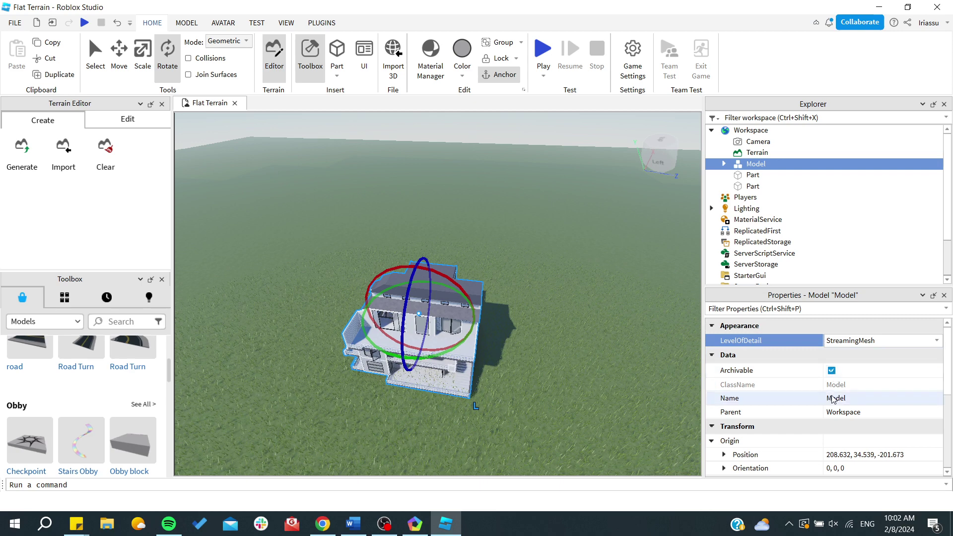
Examine the house model's properties from Appearance down to Attributes, collapse and re-expand the Appearance group, and deselect the model.
{"action": "scroll", "coordinate": [781, 408], "scroll_direction": "down", "scroll_amount": 5}
{"action": "scroll", "coordinate": [781, 408], "scroll_direction": "up", "scroll_amount": 2}
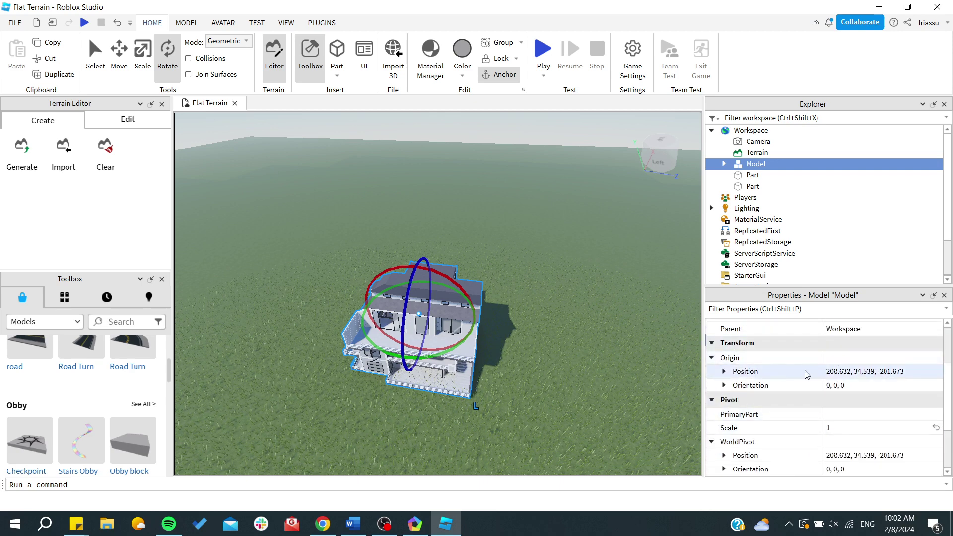
{"action": "scroll", "coordinate": [781, 415], "scroll_direction": "down", "scroll_amount": 2}
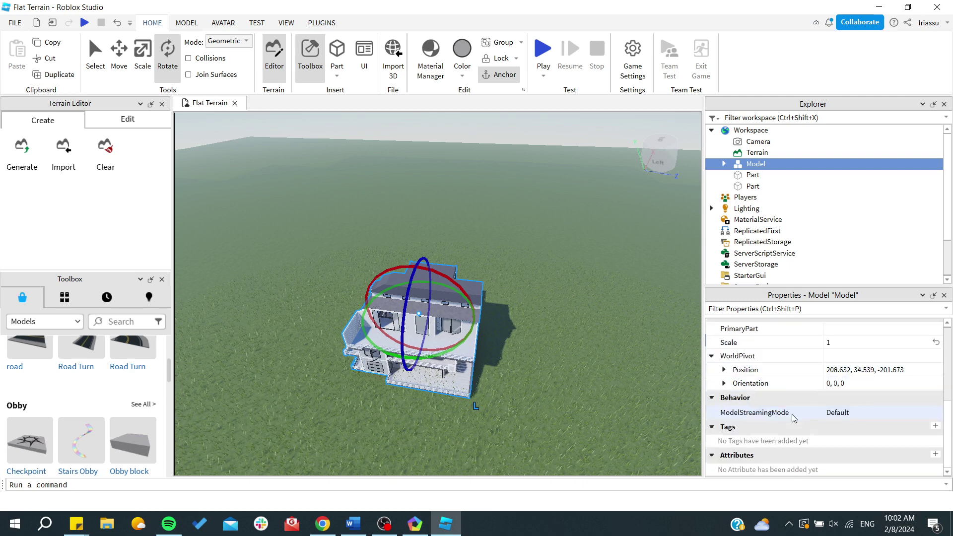
{"action": "scroll", "coordinate": [792, 419], "scroll_direction": "up", "scroll_amount": 5}
{"action": "left_click", "coordinate": [713, 326]}
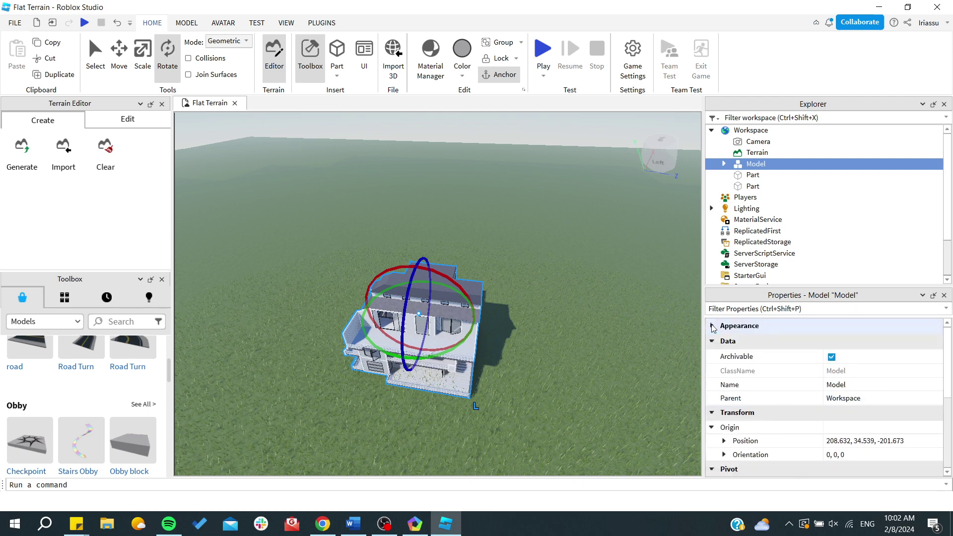
{"action": "left_click", "coordinate": [713, 325]}
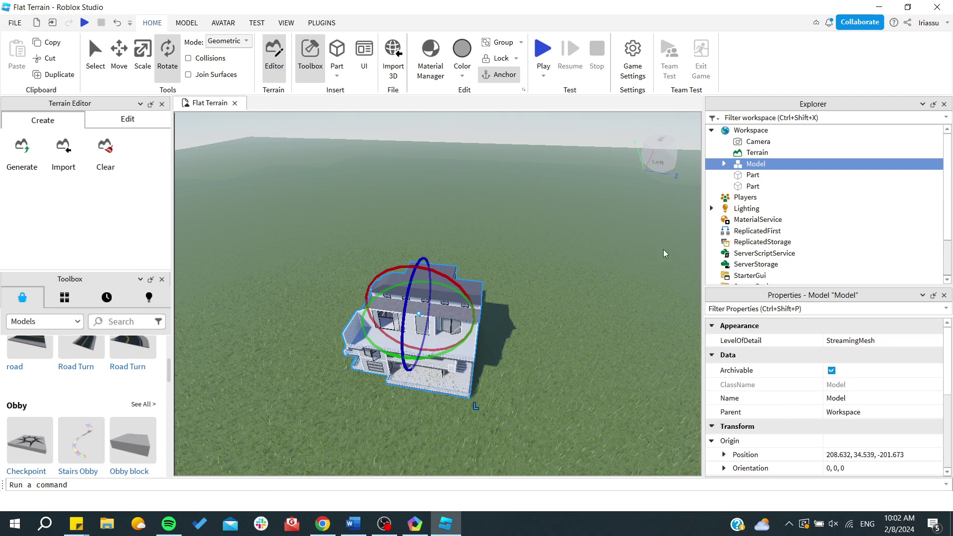
{"action": "left_click", "coordinate": [281, 309]}
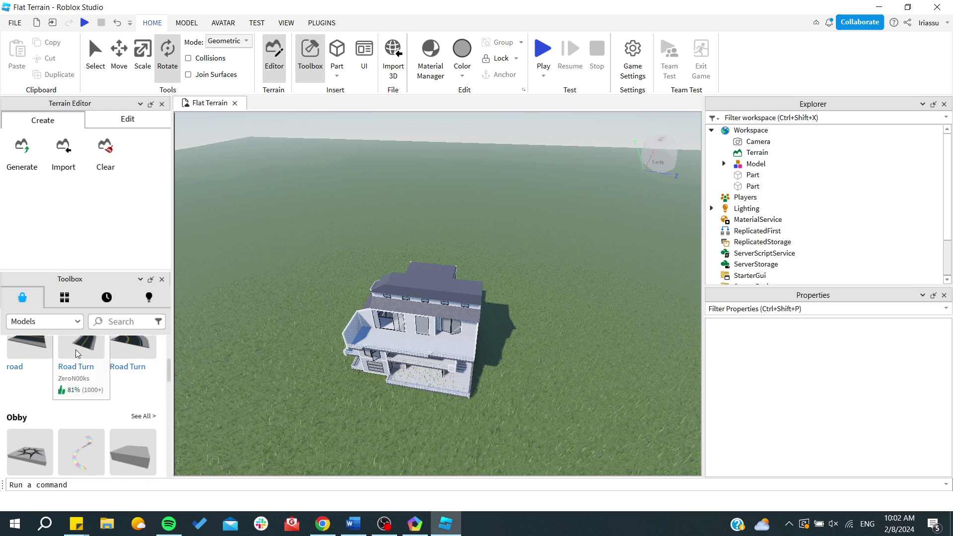
Insert the Road Turn model from the Toolbox and place it on the terrain directly behind the house.
{"action": "left_click_drag", "start_coordinate": [77, 354], "coordinate": [404, 419]}
{"action": "left_click_drag", "start_coordinate": [443, 417], "coordinate": [422, 250]}
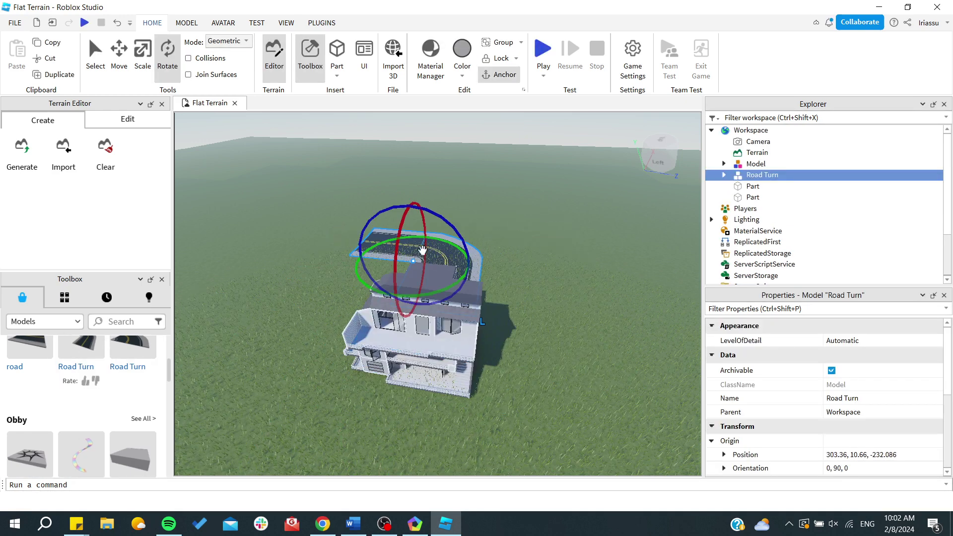
{"action": "scroll", "coordinate": [496, 218], "scroll_direction": "up", "scroll_amount": 3}
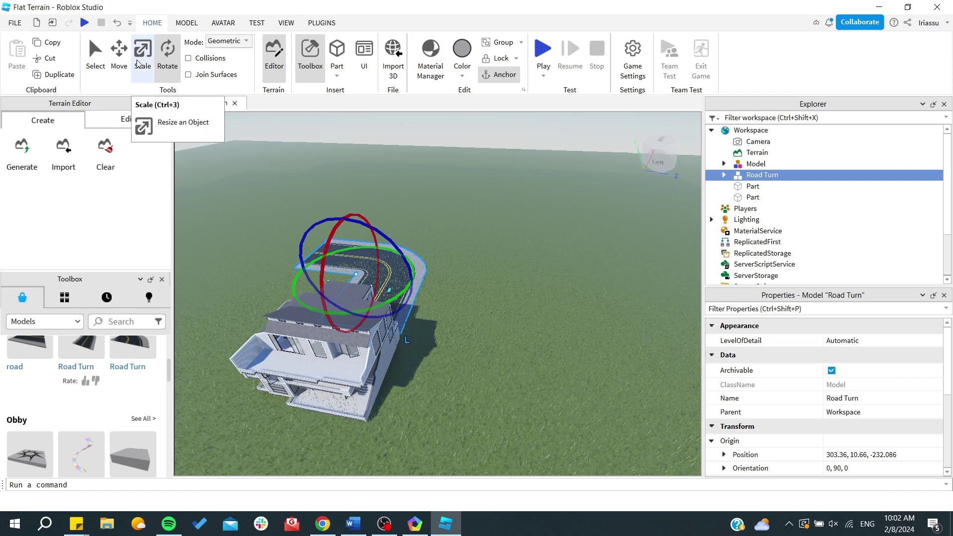
Look over the collaboration settings, the UI object tools and the saving and publishing options, and deselect the road turn.
{"action": "left_click", "coordinate": [855, 25]}
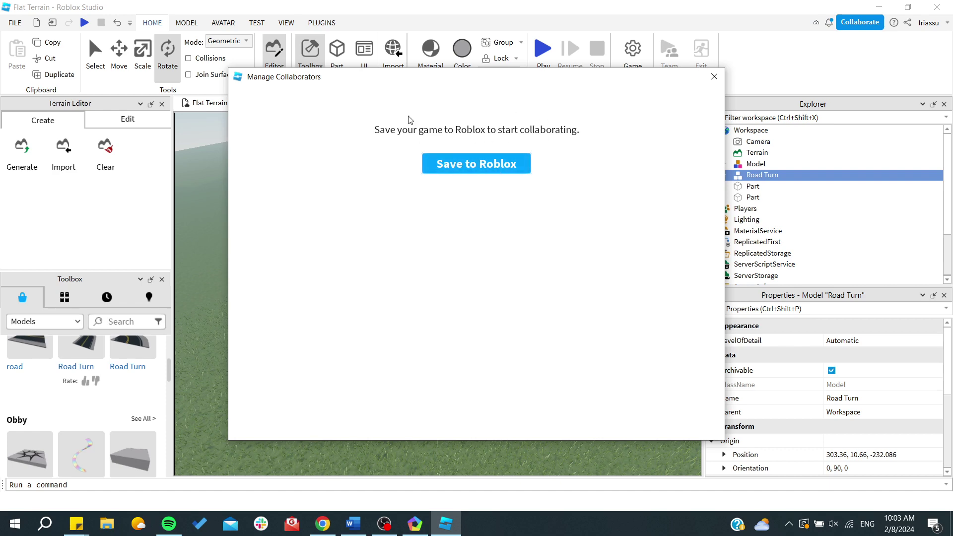
{"action": "left_click", "coordinate": [713, 76]}
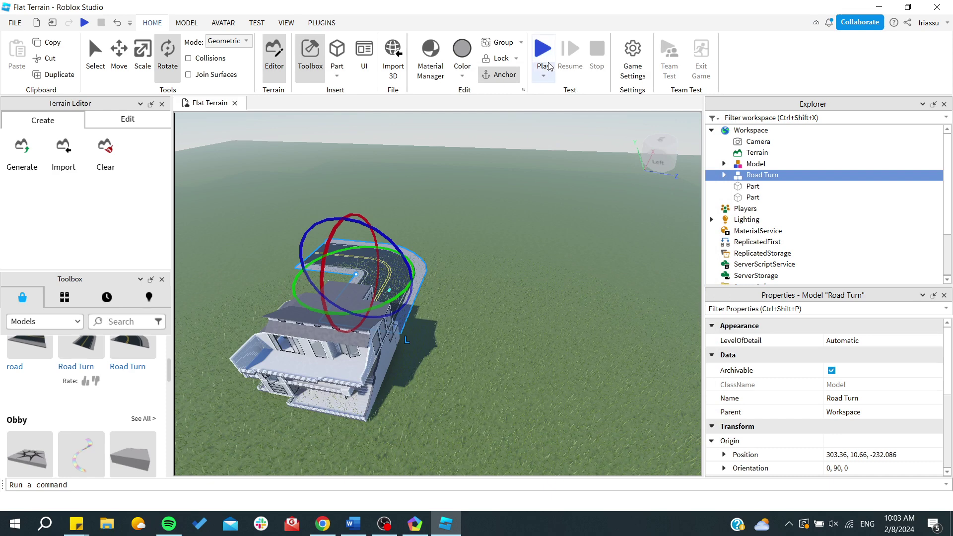
{"action": "left_click", "coordinate": [365, 67]}
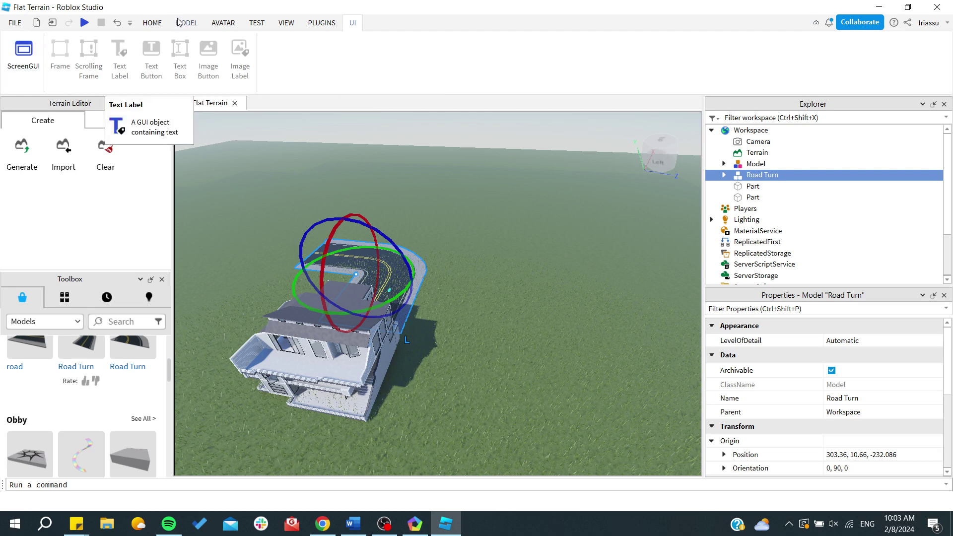
{"action": "left_click", "coordinate": [154, 23]}
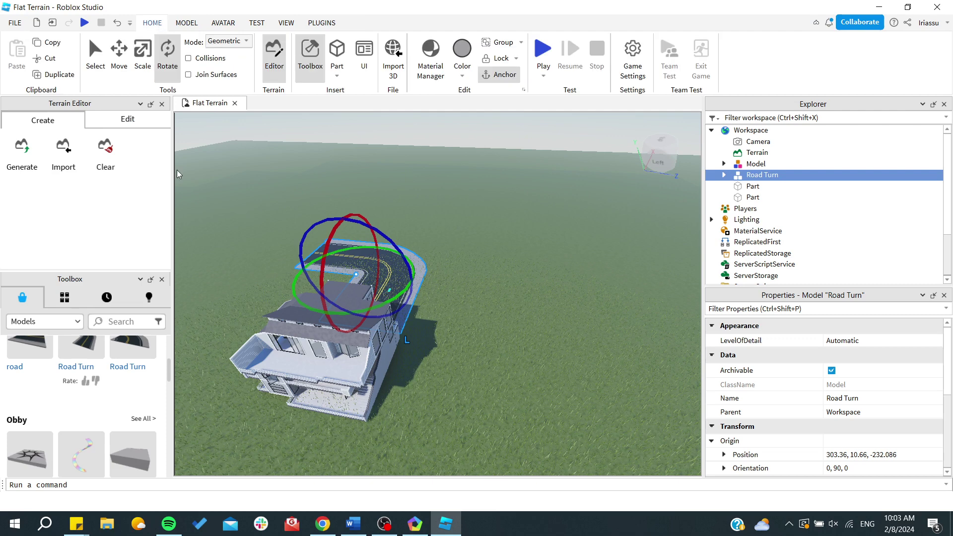
{"action": "left_click", "coordinate": [15, 22]}
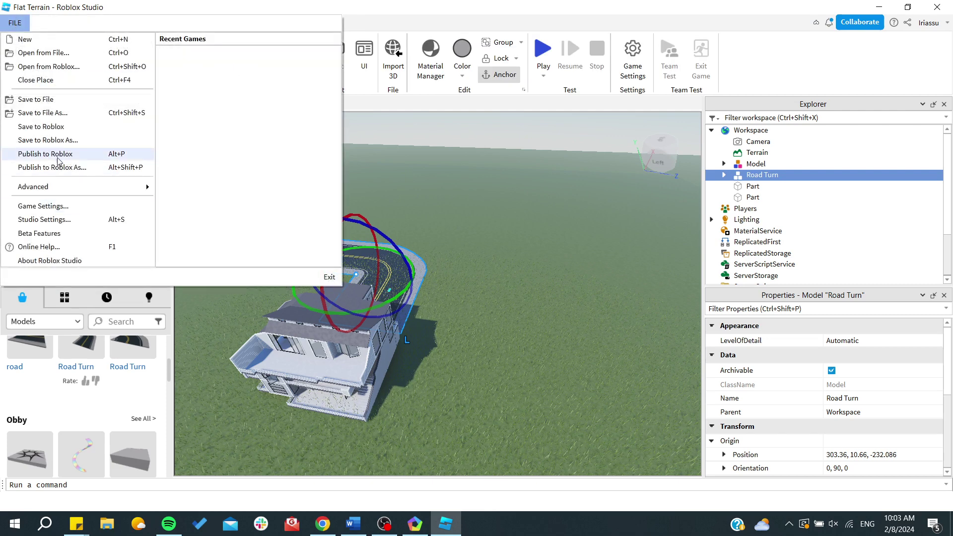
{"action": "left_click", "coordinate": [444, 252]}
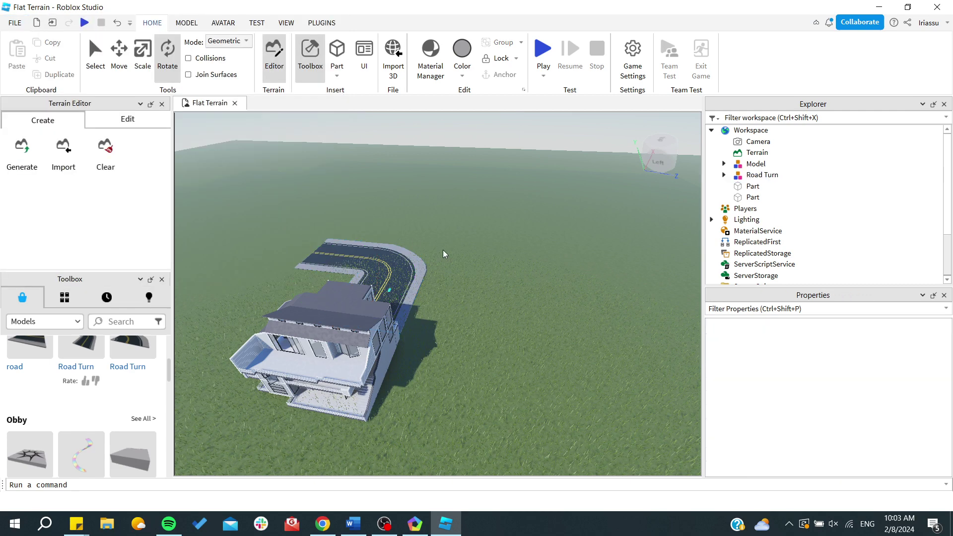